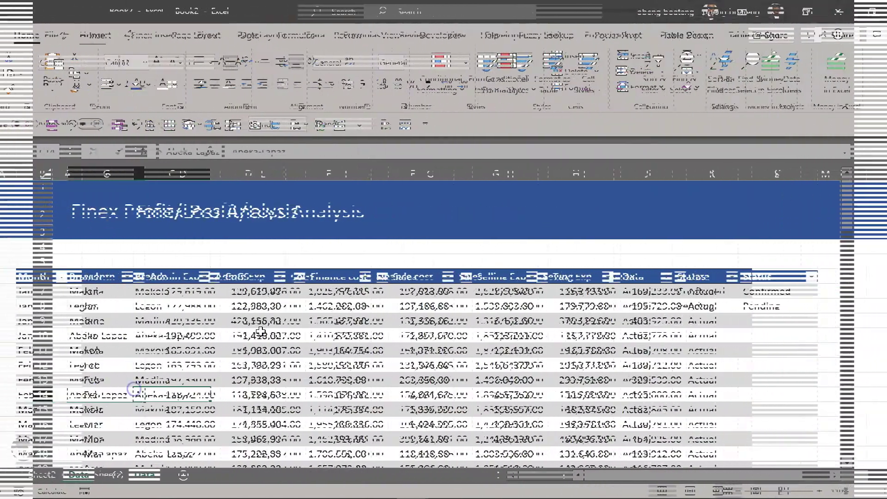
Step: Check row 7's values and the Status dropdown choices in K7 and the empty K9
key("Right")
key("Right")
key("Right")
key("Right")
key("Right")
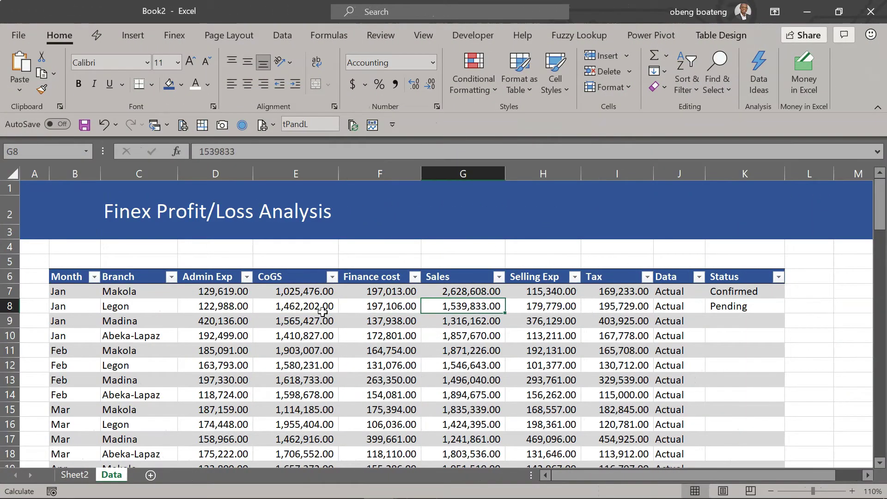
key("Up")
key("Left")
key("Left")
key("Left")
key("Left")
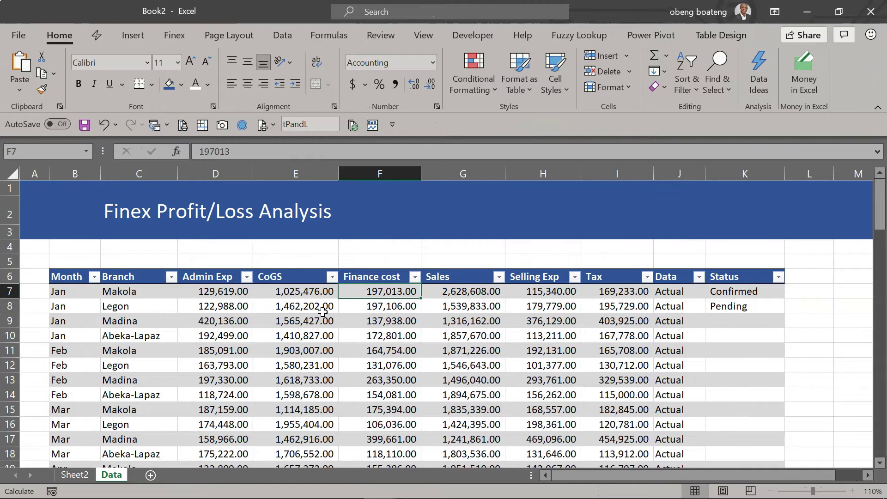
key("Left")
left_click(721, 291)
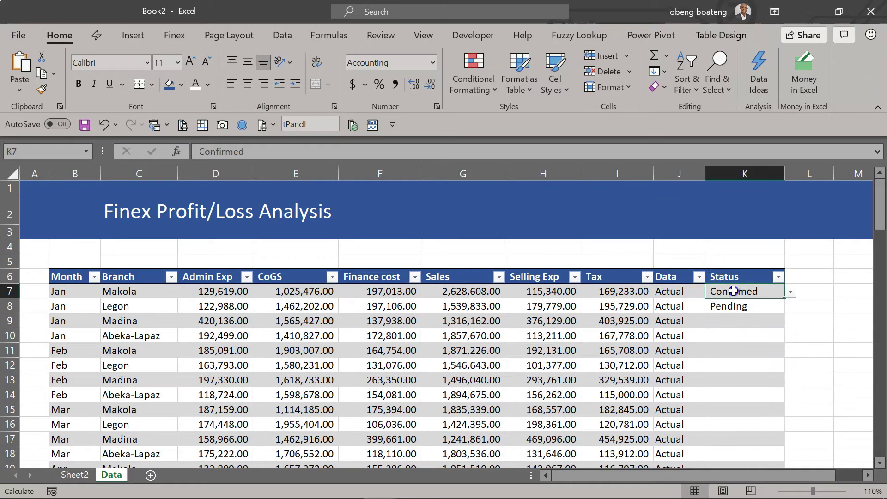
left_click(790, 291)
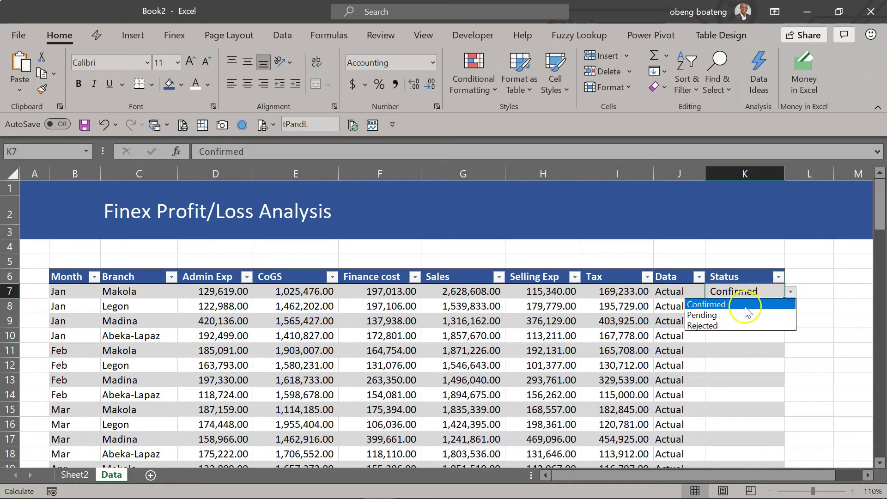
left_click(738, 287)
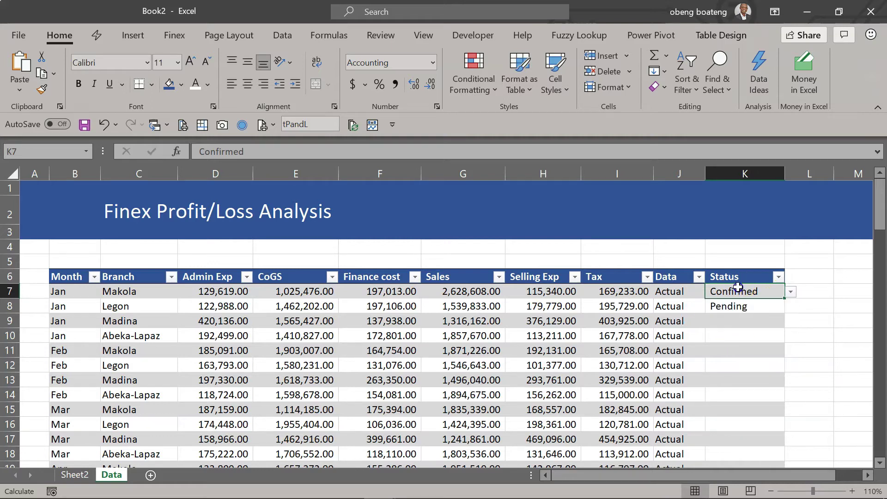
left_click(730, 301)
left_click(85, 291)
left_click(724, 322)
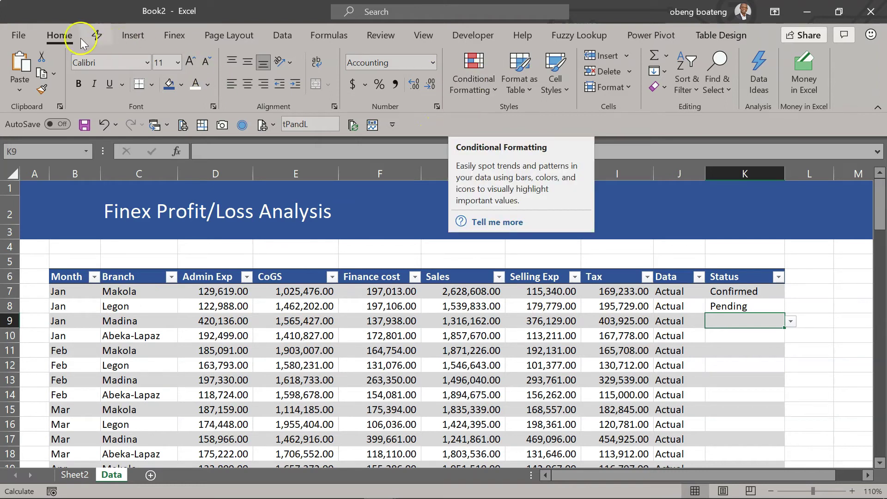
Step: Select the table's data rows B7:K102 and list the Conditional Formatting options
left_click(73, 290)
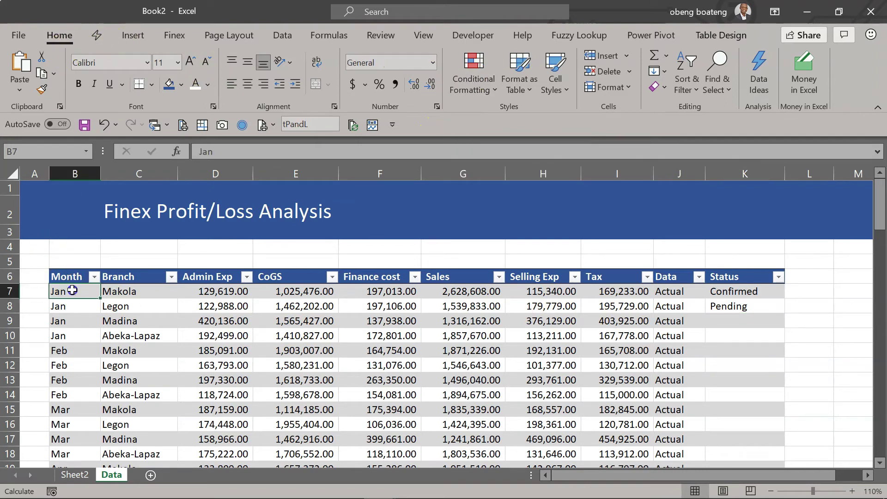
key("Right")
key("Right")
key("Right")
key("Right")
key("Right")
key("Right")
key("Right")
key("Right")
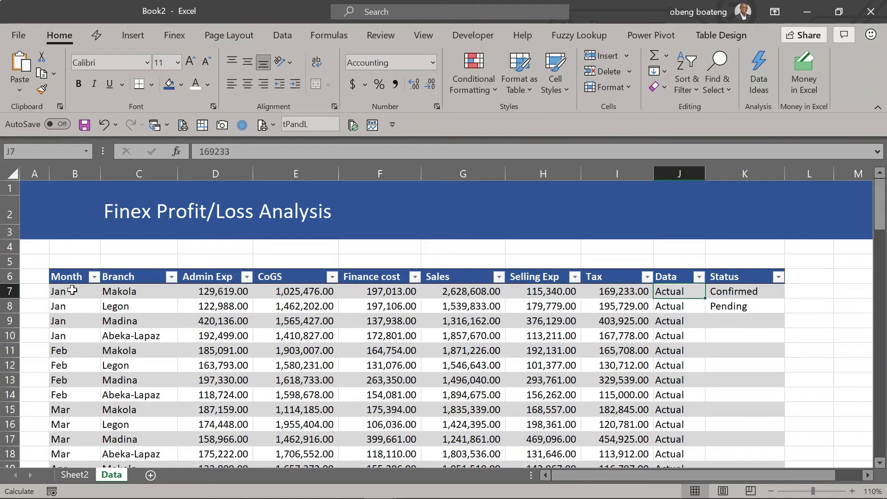
key("Left")
key("Left")
key("Left")
key("Left")
key("Left")
key("Left")
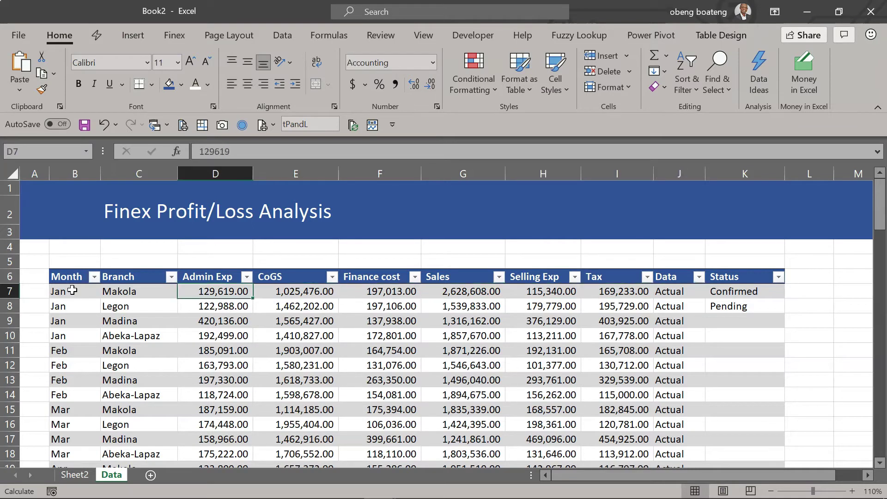
key("Left")
key("Left")
key("ctrl+shift+Right")
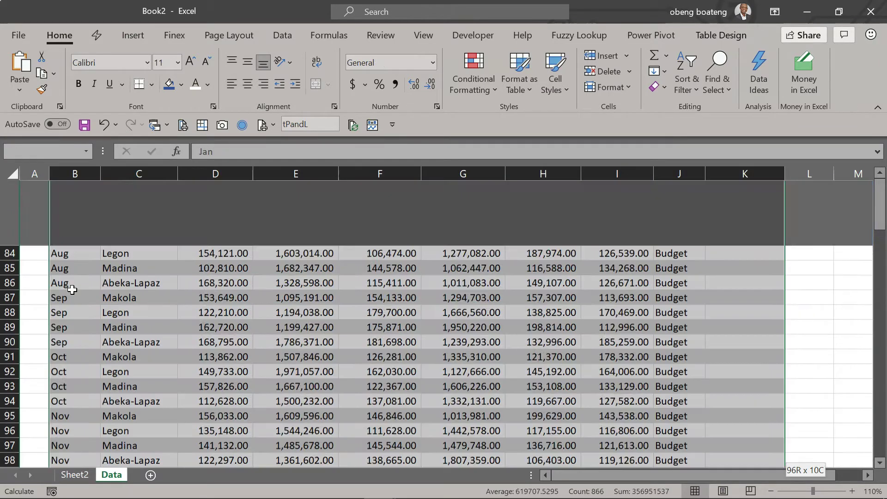
key("ctrl+shift+Down")
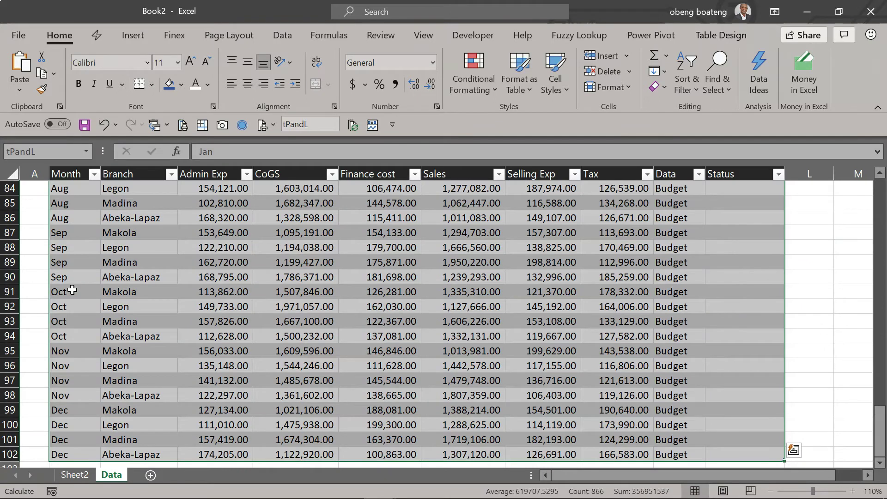
key("ctrl+BackSpace")
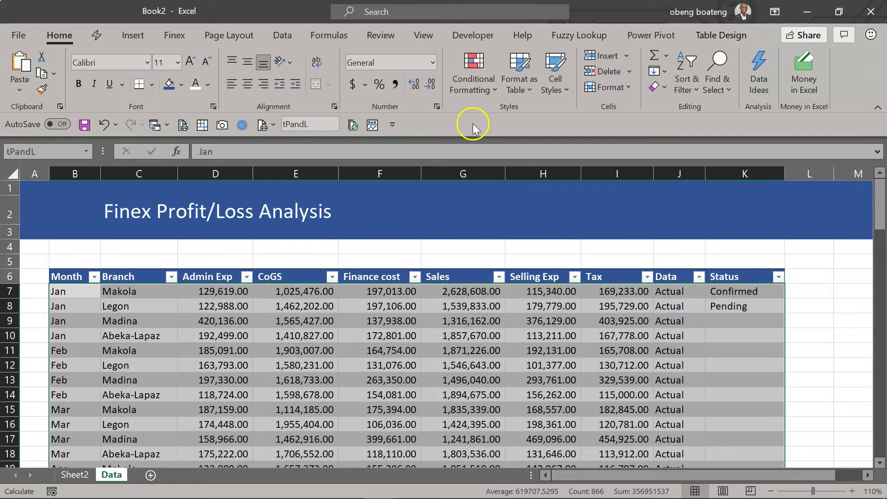
left_click(476, 81)
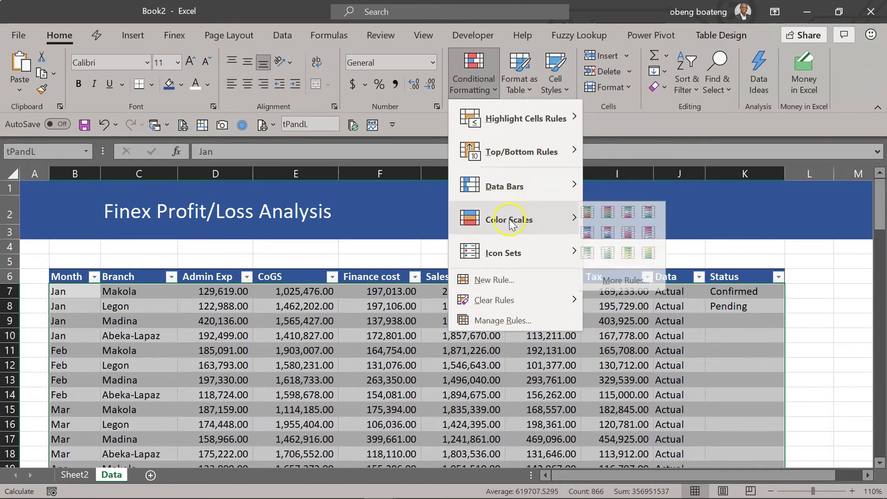
Step: Start a new rule using 'Use a formula to determine which cells to format', collapsing the formula box
left_click(507, 287)
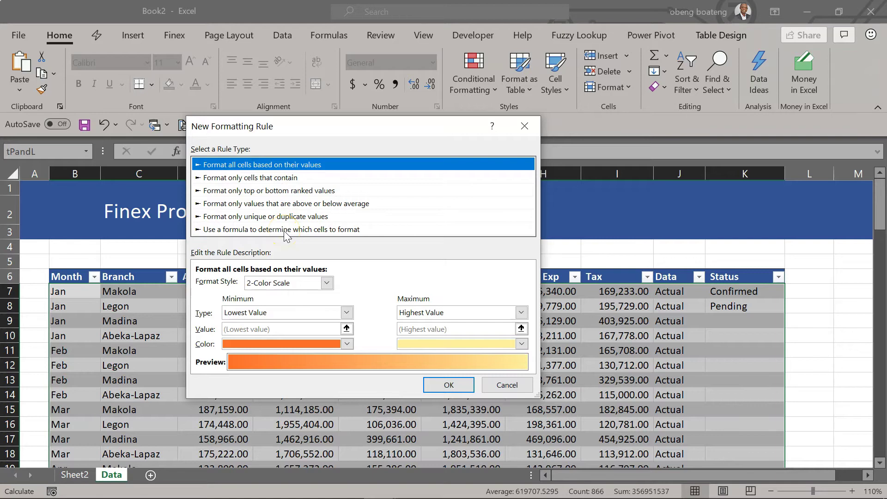
left_click(283, 229)
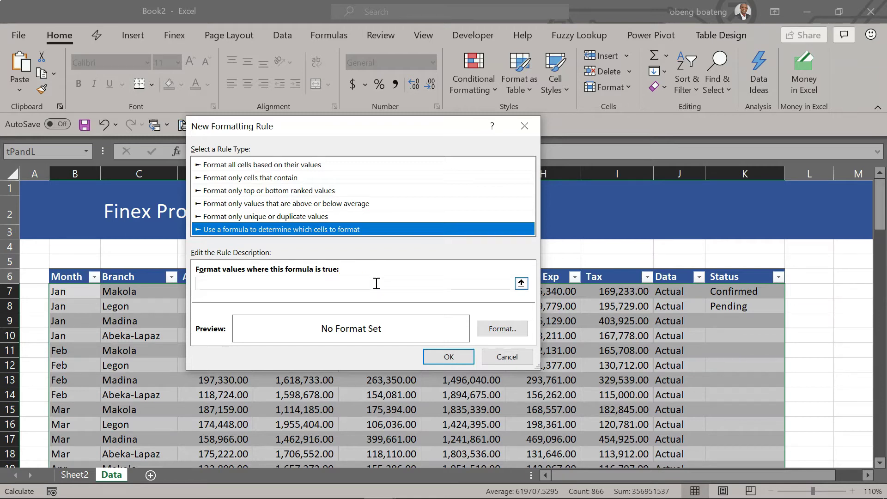
left_click(521, 285)
Step: Enter the rule formula =$K7="Confirmed", with the K7 reference locked to column K
left_click(723, 295)
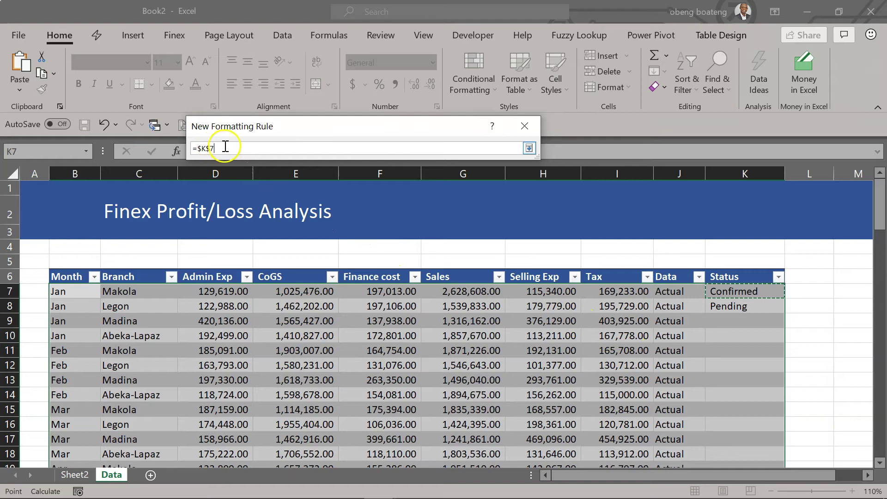
key("F4")
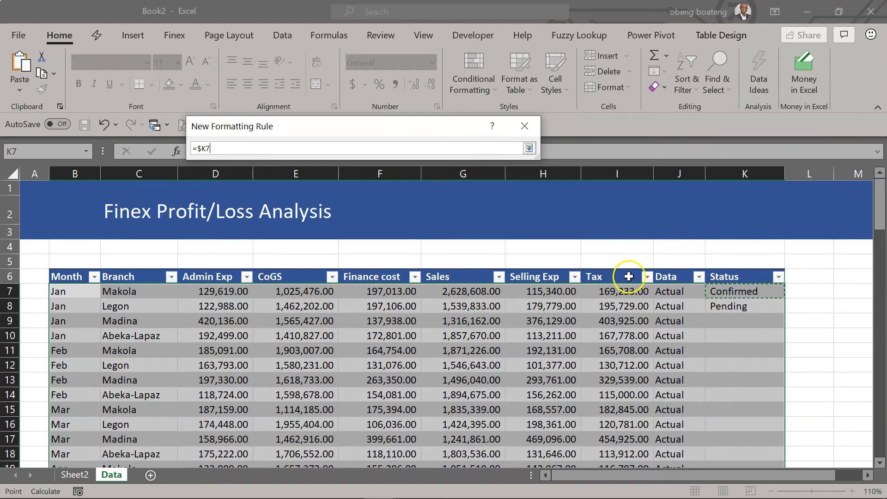
type("=\"C")
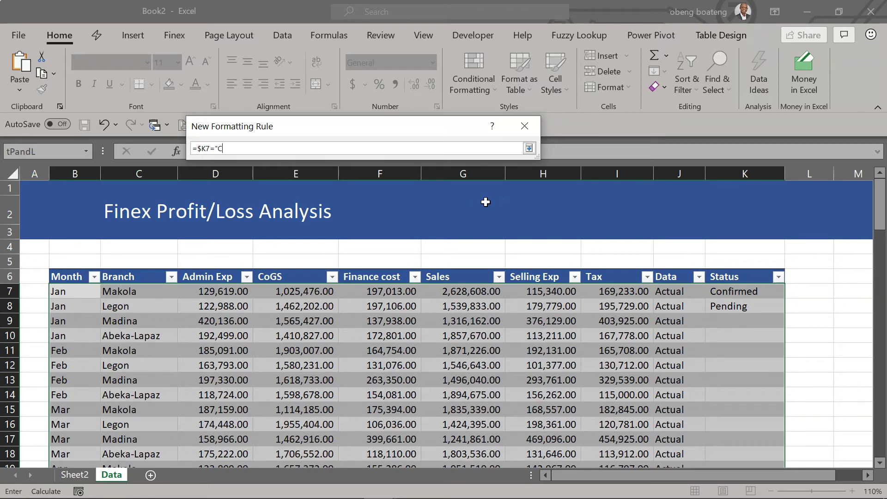
type("onfirmed")
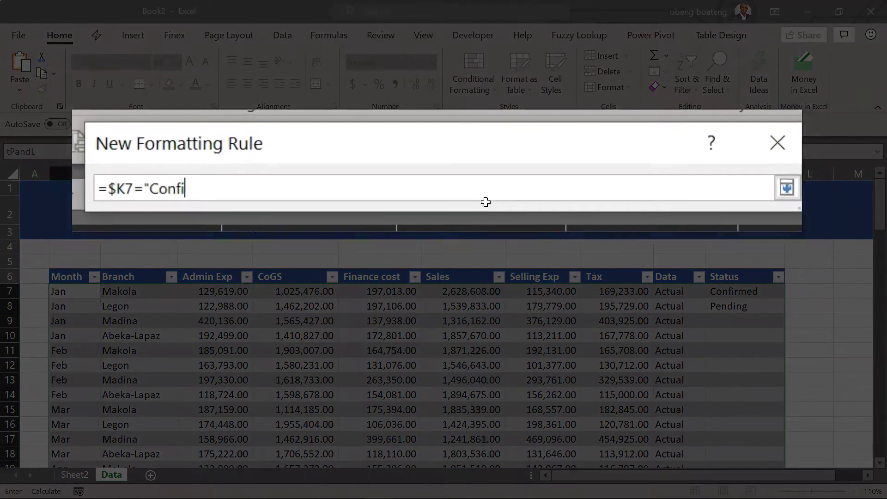
type("\"")
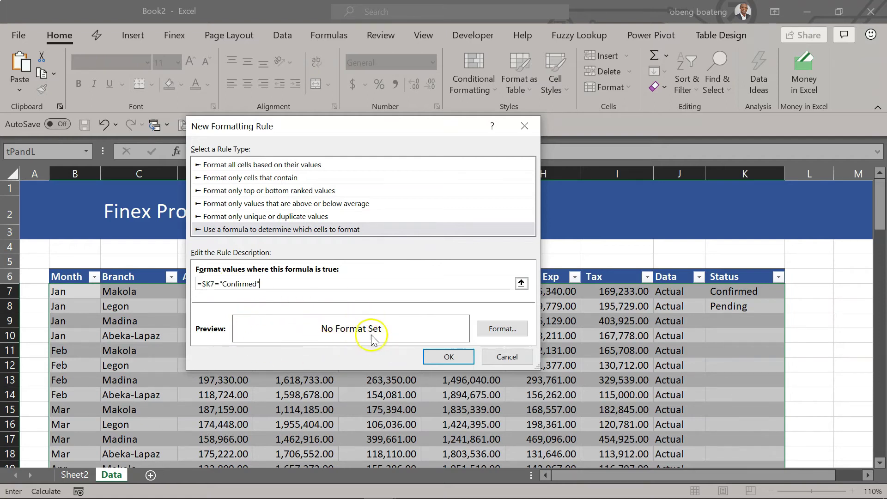
Step: Give the =$K7="Confirmed" rule a light green fill format
left_click(493, 331)
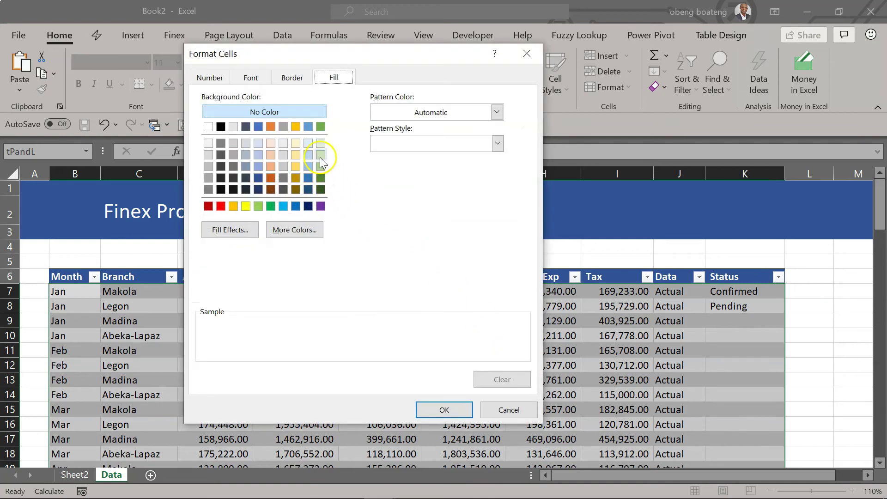
left_click(320, 155)
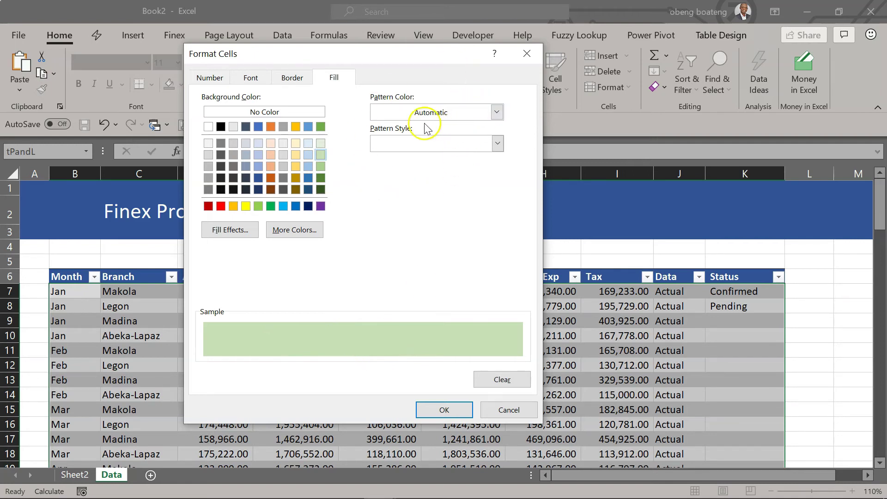
left_click(435, 410)
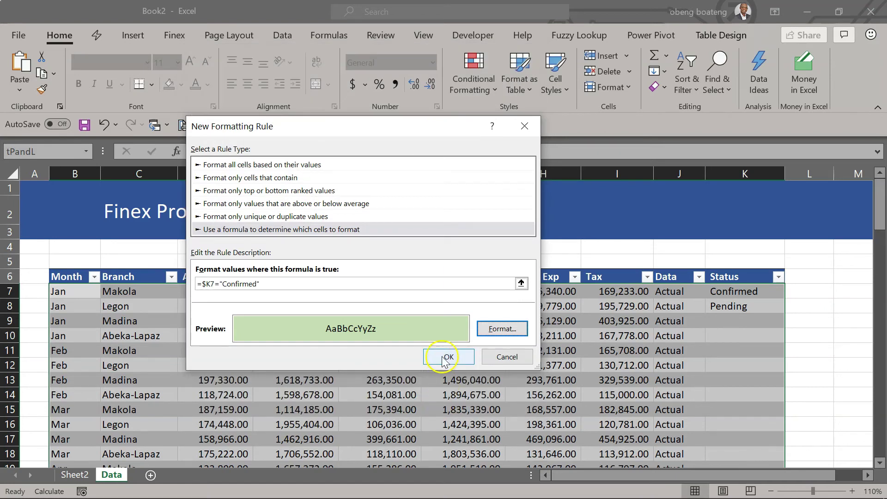
Step: Apply the rule to the table, then change K7's status to Pending
left_click(447, 358)
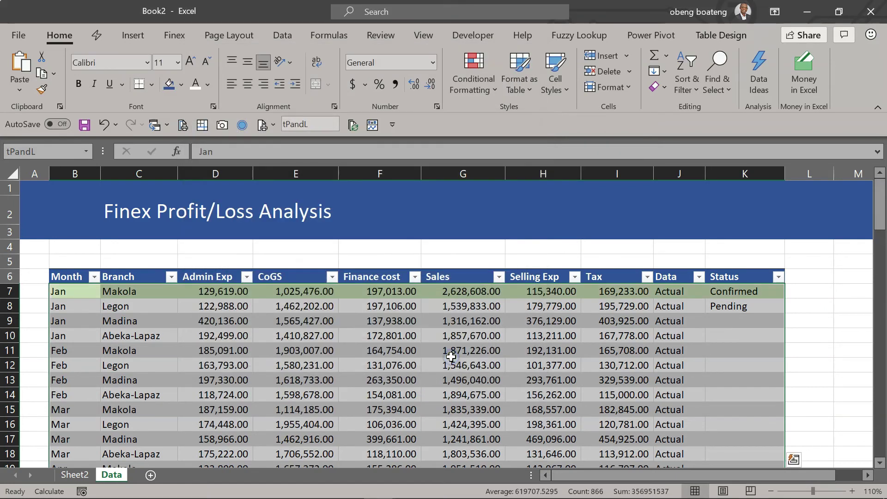
left_click(76, 292)
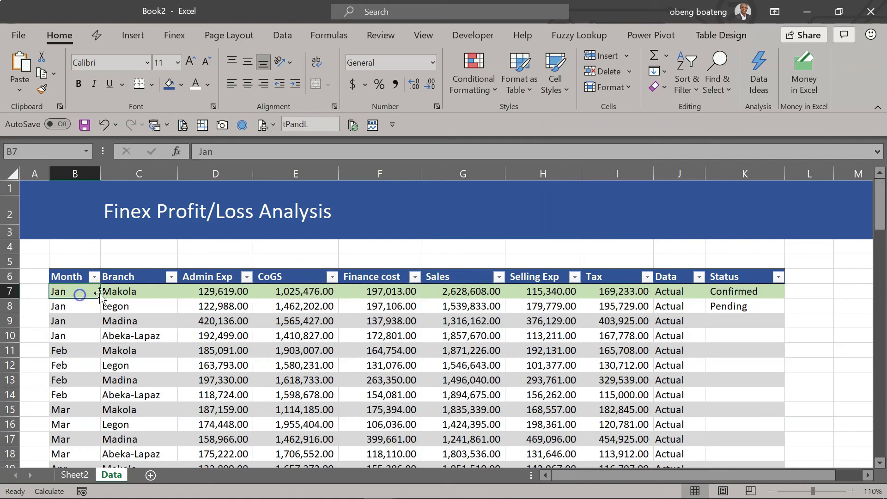
left_click(733, 292)
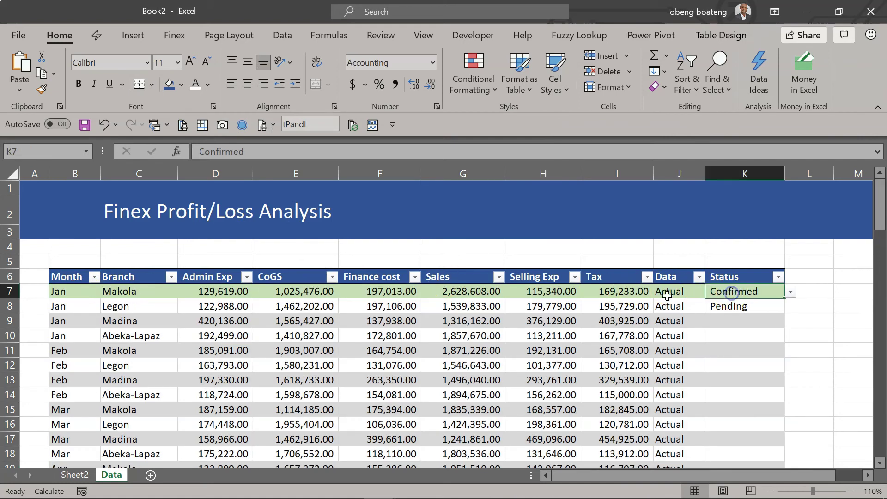
left_click(791, 294)
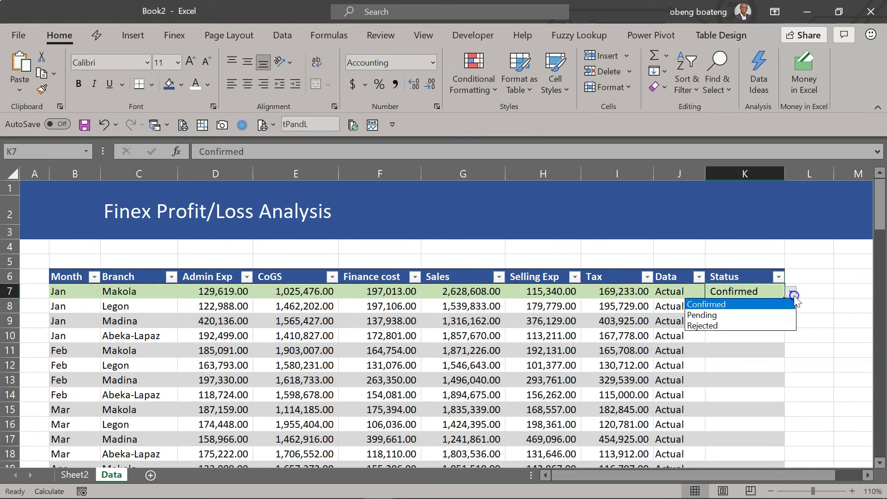
left_click(788, 314)
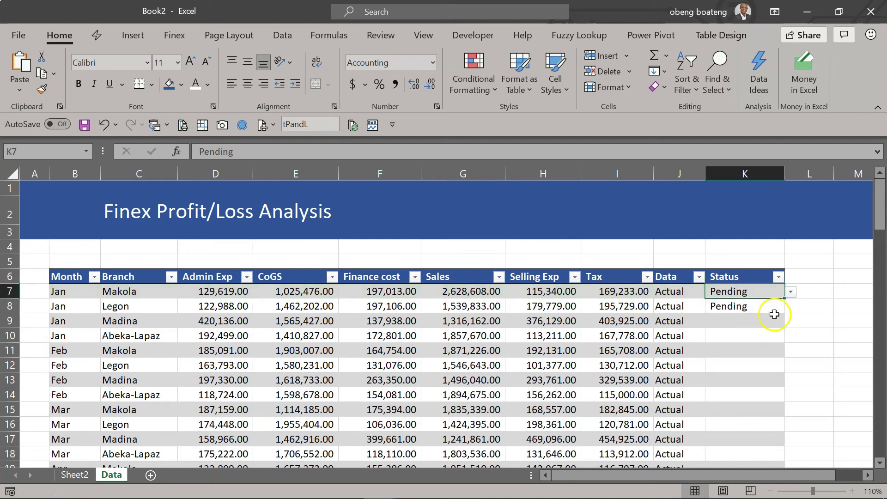
Step: Set the Status of K9, K12 and K15 to Confirmed
left_click(763, 320)
left_click(791, 323)
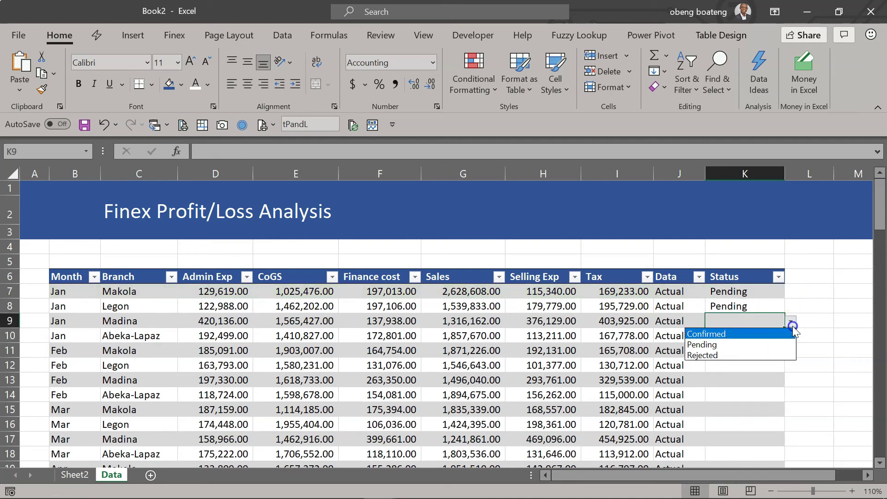
left_click(788, 334)
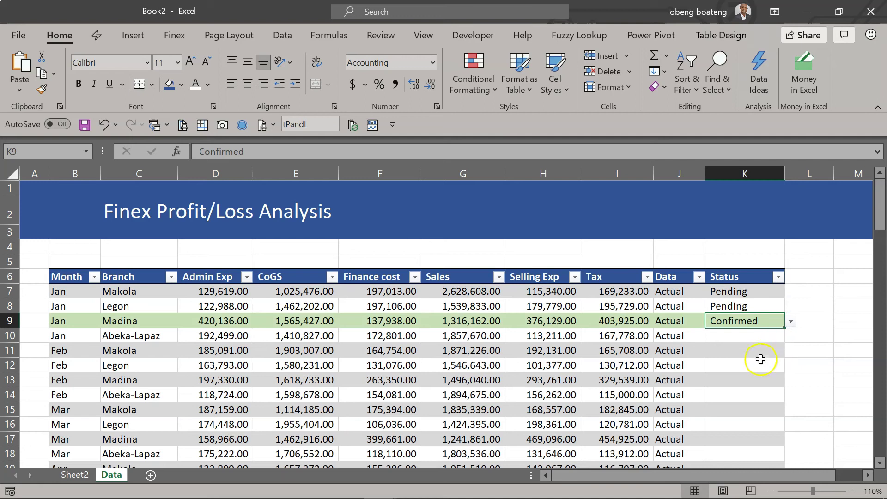
left_click(760, 359)
left_click(791, 365)
left_click(758, 378)
left_click(749, 410)
left_click(790, 410)
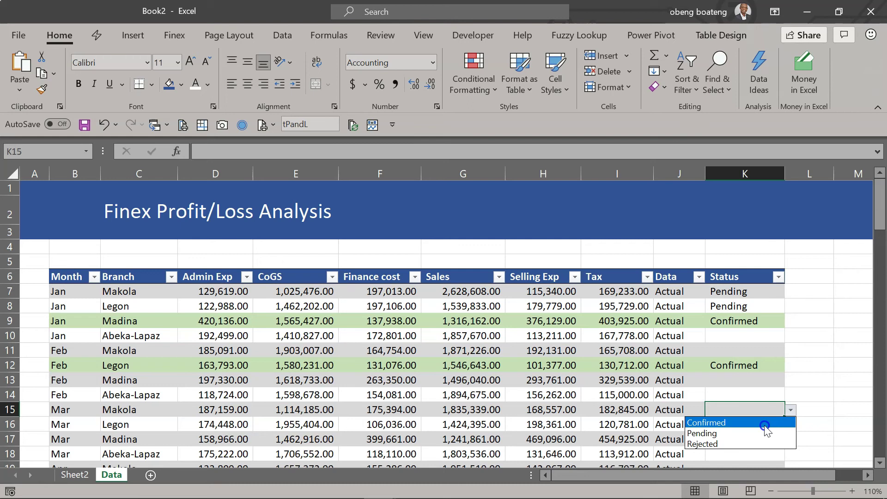
left_click(765, 424)
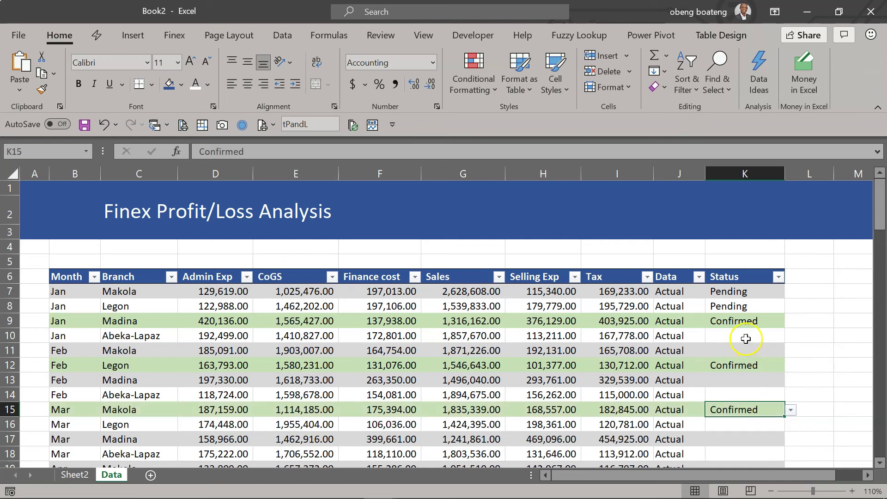
Step: Set K10's Status to Pending
left_click(746, 339)
left_click(791, 336)
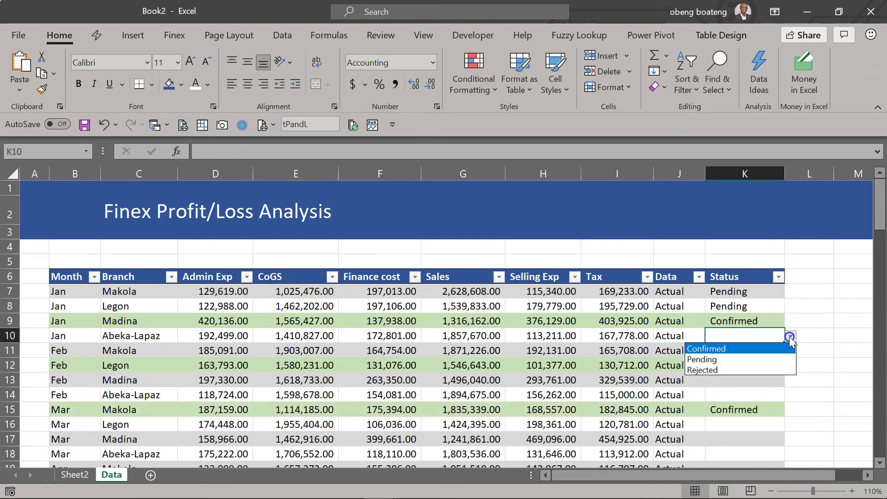
left_click(776, 360)
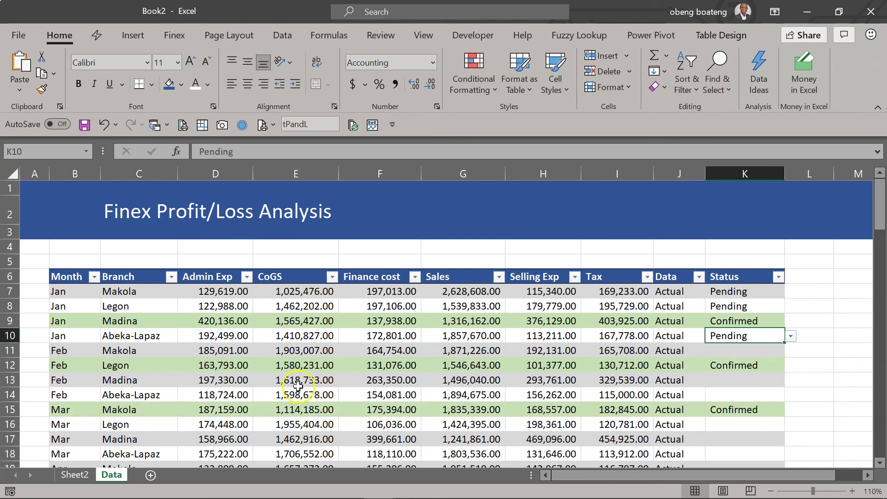